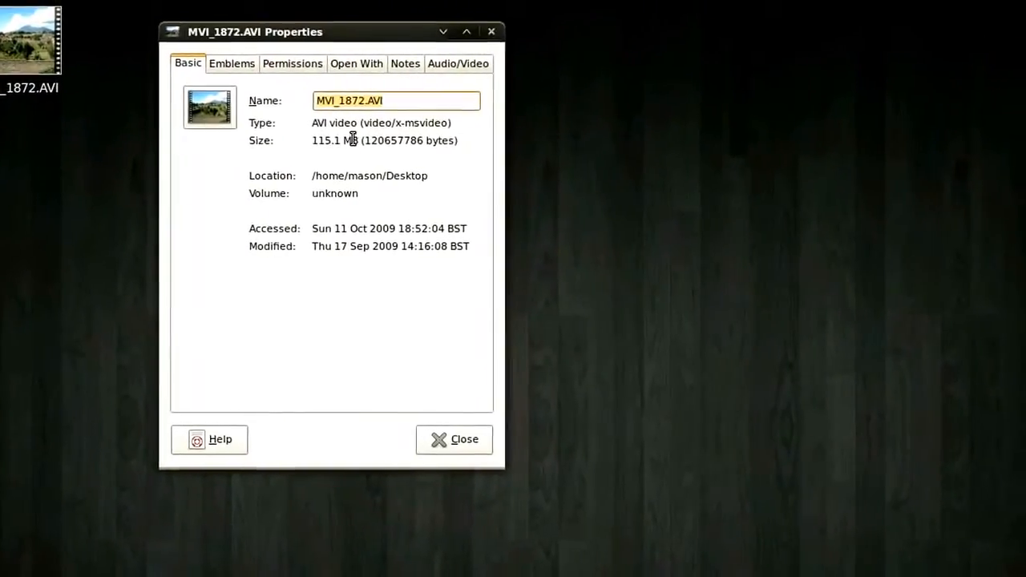
- Play the desktop video MVI_1872.AVI at a reduced volume and close both the player and the file's properties
{"action": "double_click", "coordinate": [42, 54]}
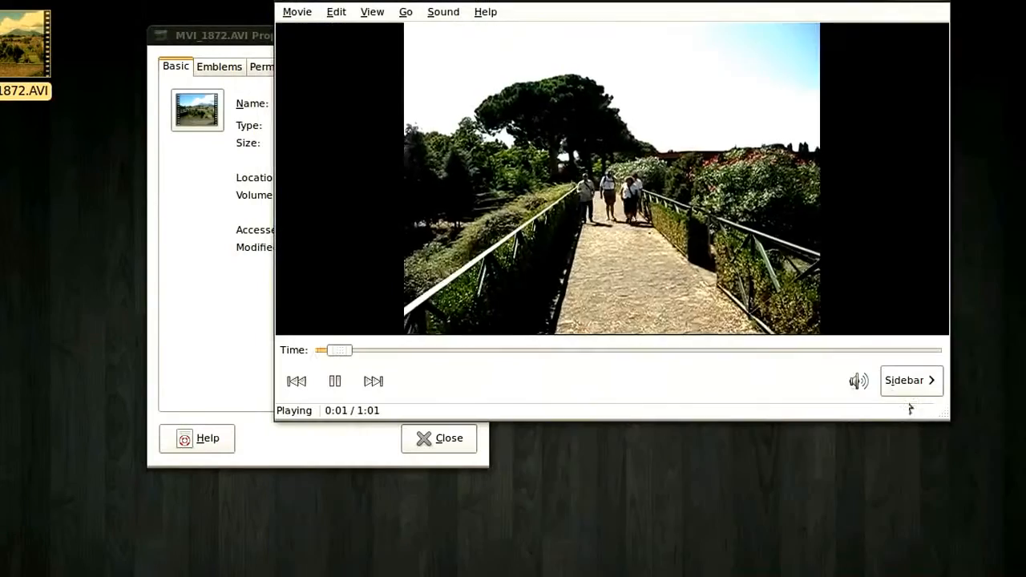
{"action": "left_click", "coordinate": [863, 383]}
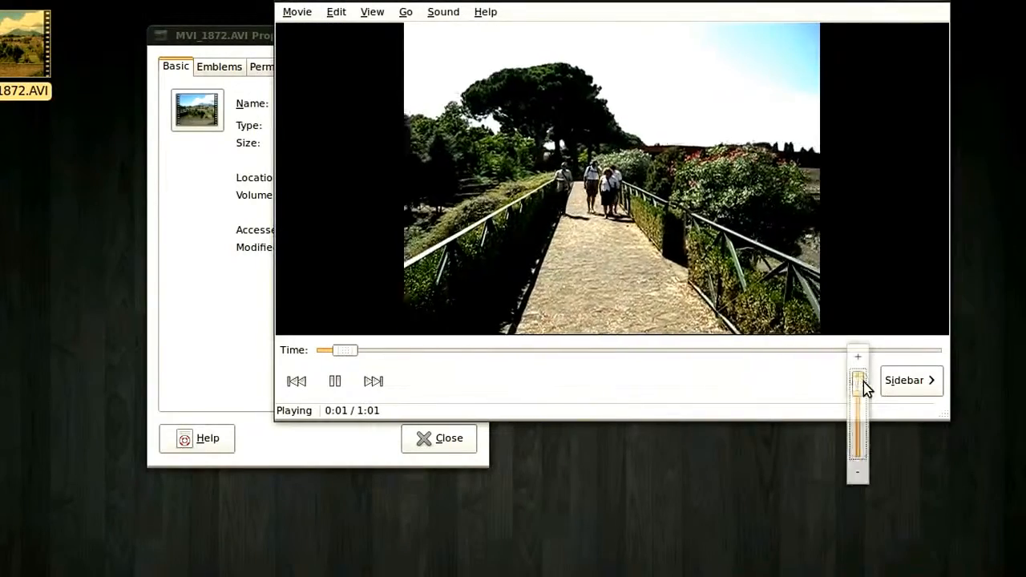
{"action": "left_click_drag", "start_coordinate": [855, 387], "coordinate": [861, 430]}
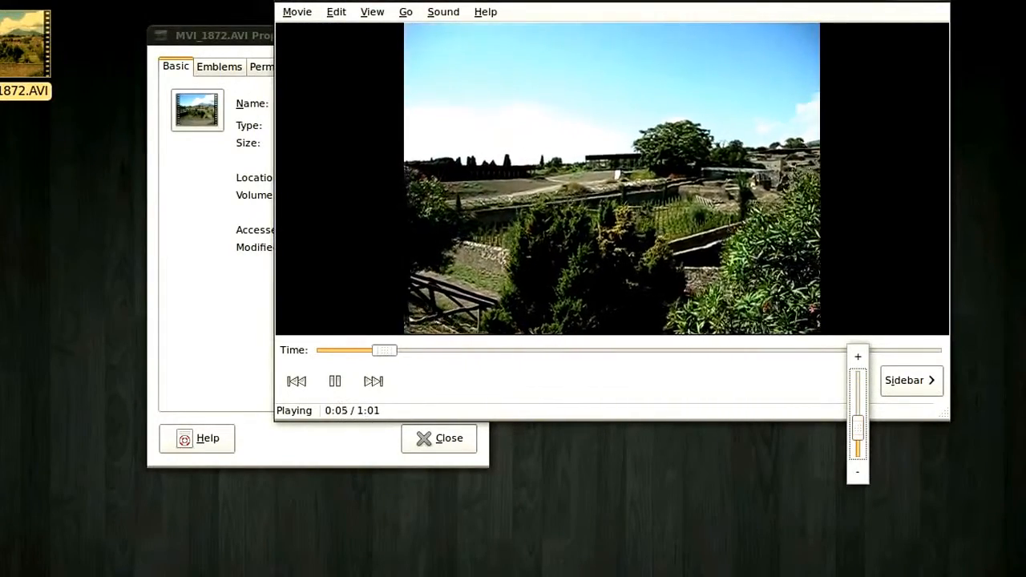
{"action": "left_click", "coordinate": [932, 2]}
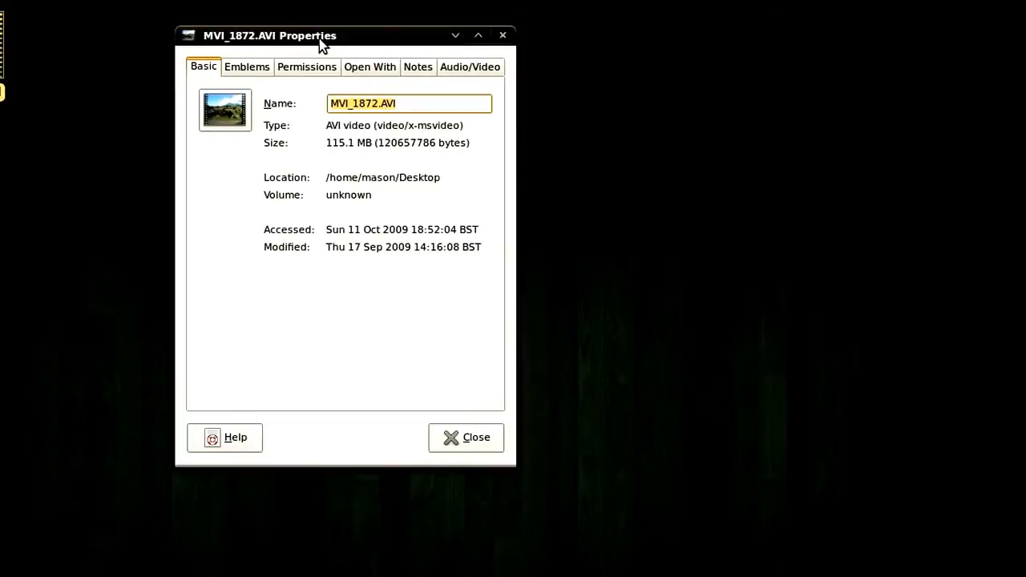
{"action": "left_click", "coordinate": [473, 452]}
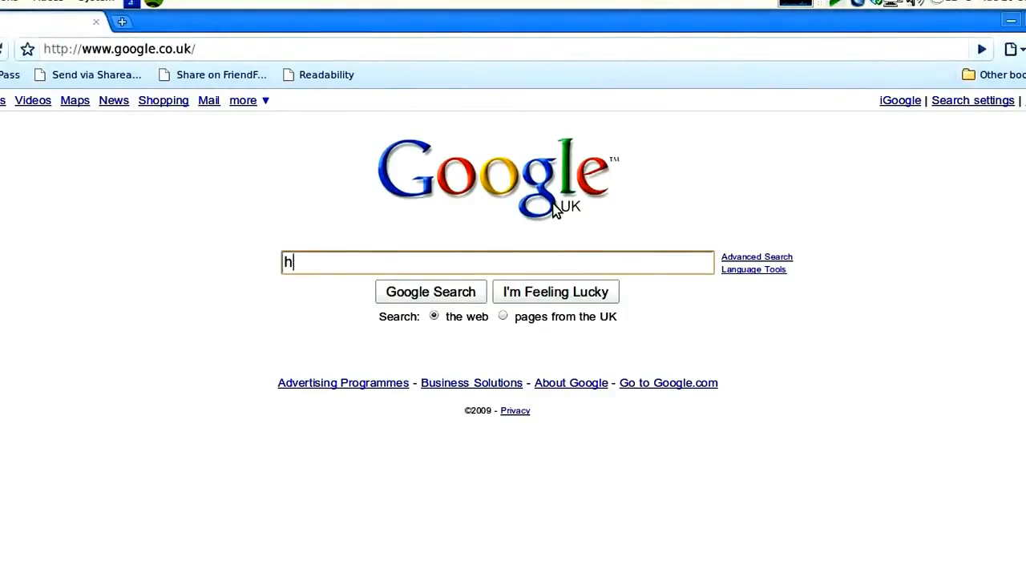
- Search Google for HandBrake and open the handbrake.fr website
{"action": "type", "text": "handbr"}
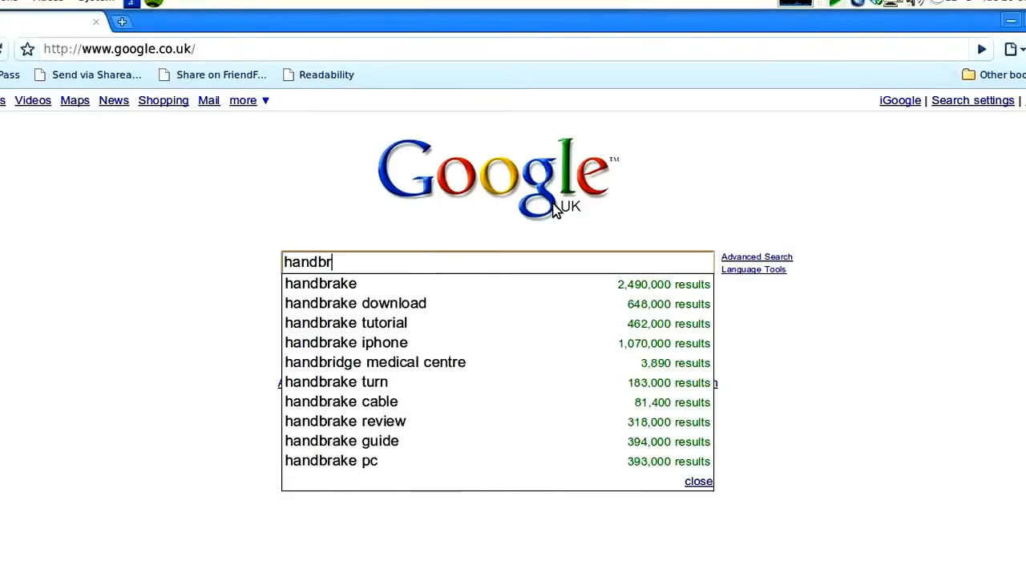
{"action": "key", "text": "Down"}
{"action": "type", "text": "video"}
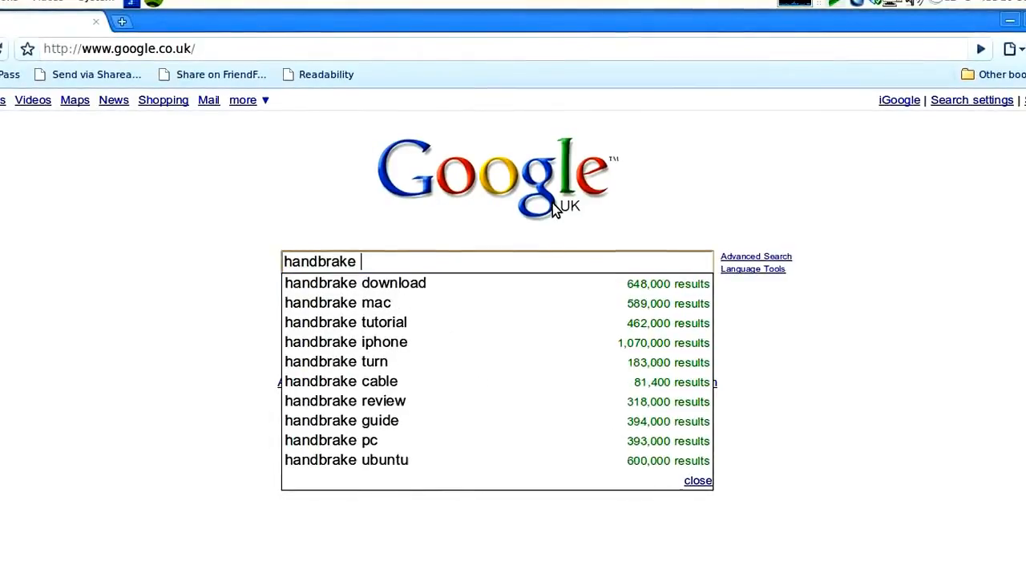
{"action": "key", "text": "Return"}
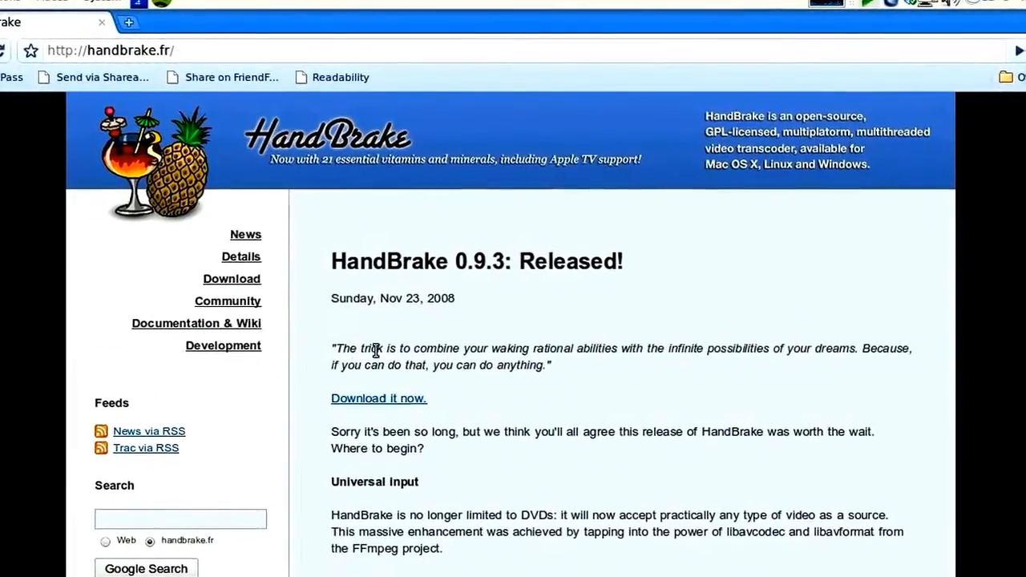
- Open HandBrake's download page and examine the available Mac OS, Windows and Linux versions
{"action": "left_click", "coordinate": [255, 292]}
{"action": "scroll", "coordinate": [545, 312], "scroll_direction": "down", "scroll_amount": 3}
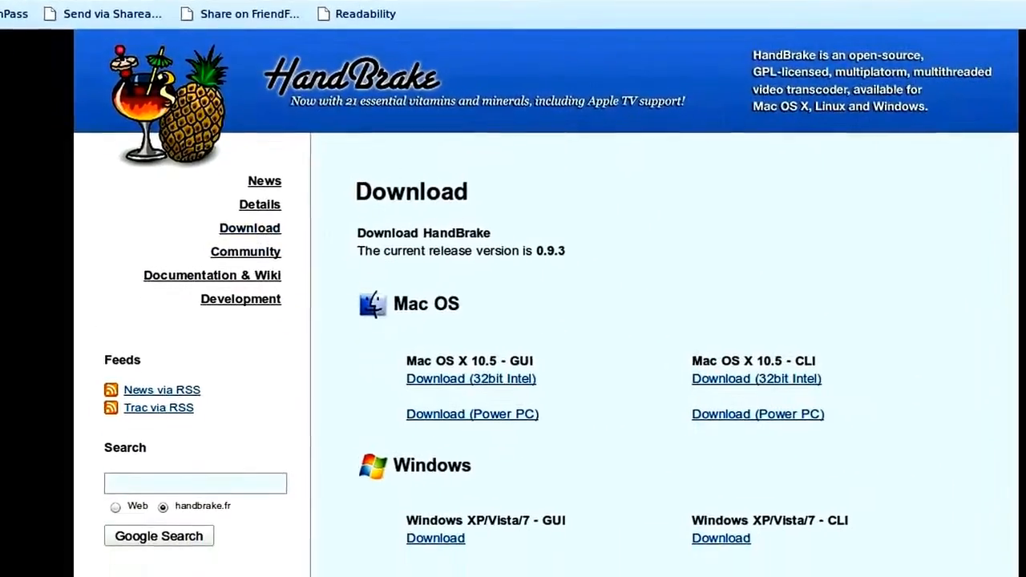
{"action": "scroll", "coordinate": [564, 314], "scroll_direction": "down", "scroll_amount": 1}
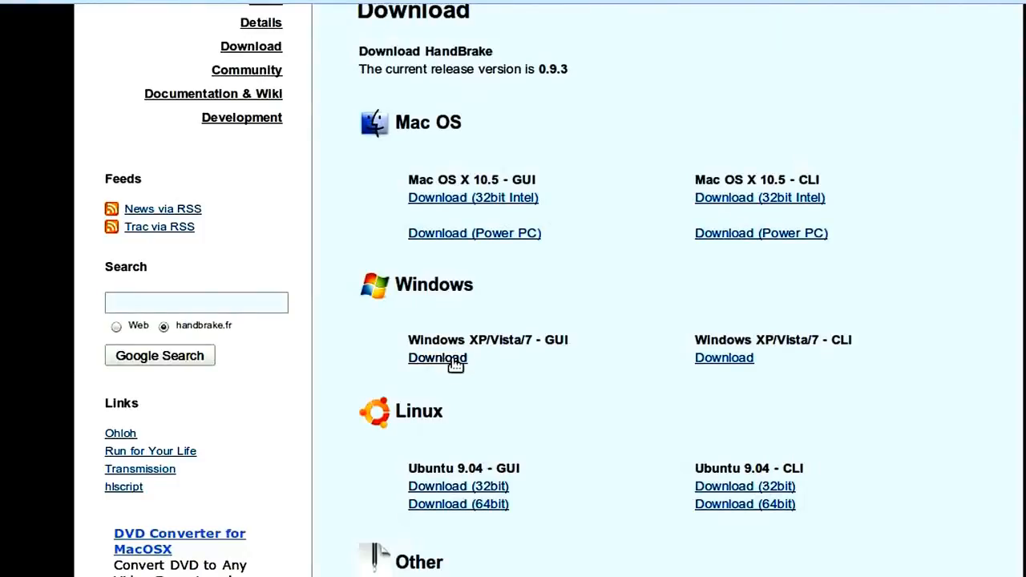
{"action": "mouse_move", "coordinate": [544, 339]}
{"action": "left_mouse_down"}
{"action": "mouse_move", "coordinate": [570, 339]}
{"action": "mouse_move", "coordinate": [537, 339]}
{"action": "left_mouse_up"}
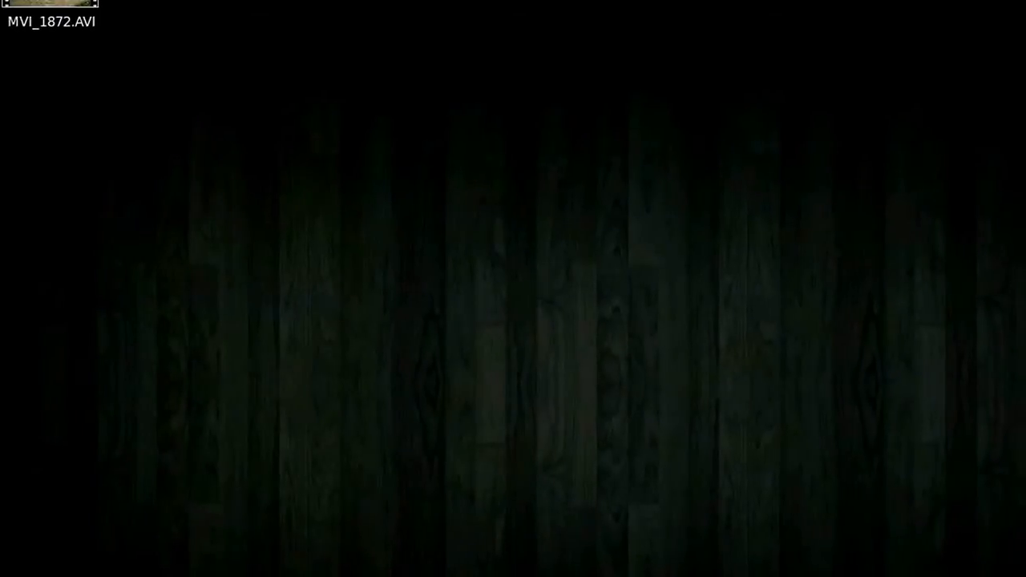
{"action": "left_click", "coordinate": [32, 2]}
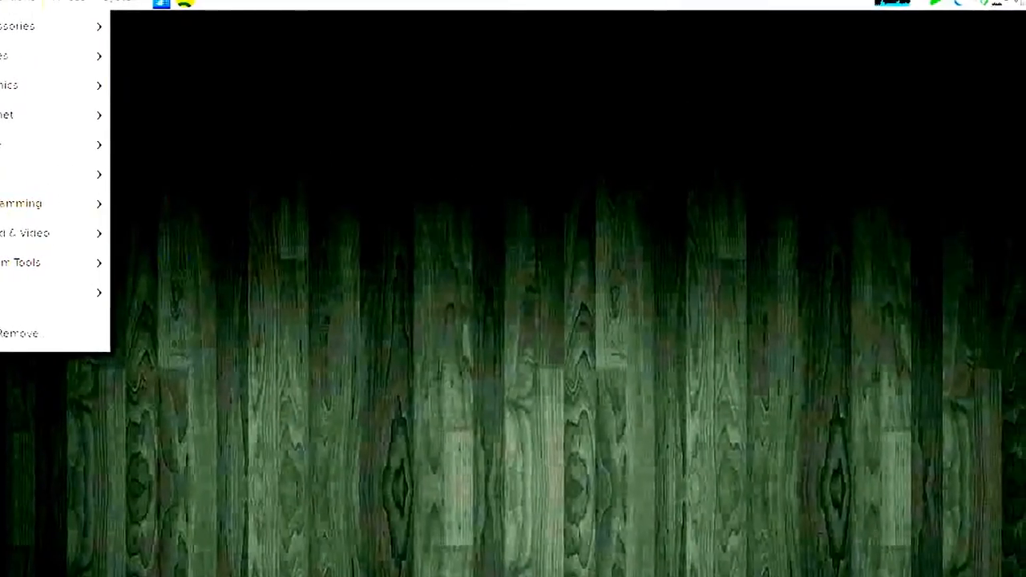
{"action": "mouse_move", "coordinate": [35, 223]}
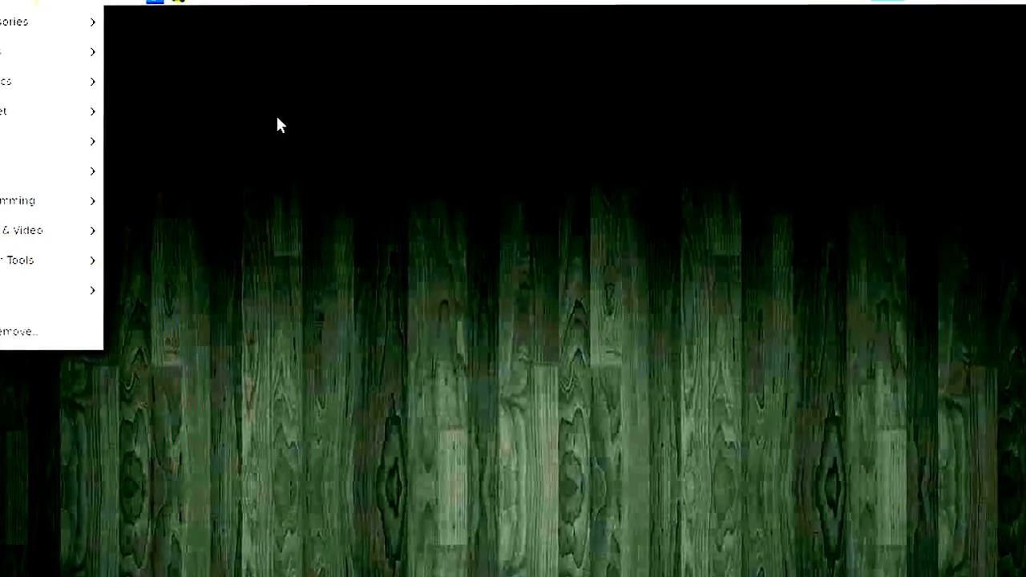
{"action": "left_click", "coordinate": [281, 121]}
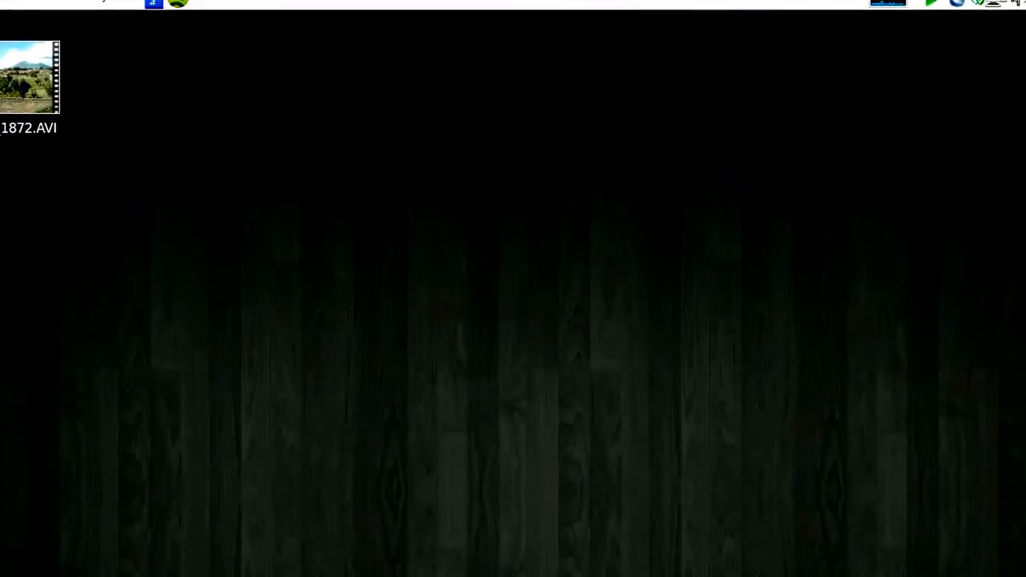
- Launch HandBrake from the Sound & Video applications and decline reloading the unfinished job from the saved queue
{"action": "left_click", "coordinate": [12, 2]}
{"action": "mouse_move", "coordinate": [1, 120]}
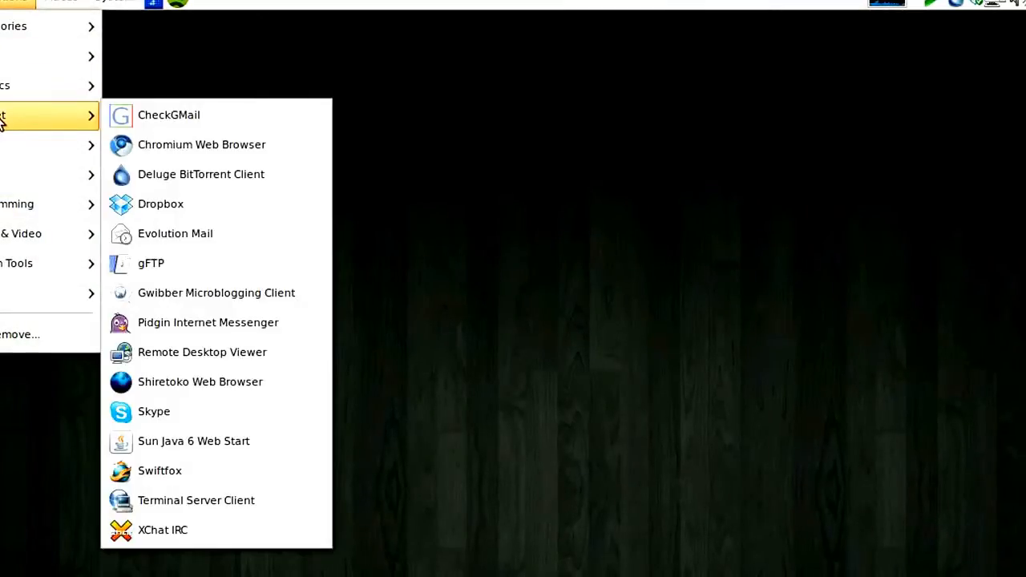
{"action": "mouse_move", "coordinate": [4, 239]}
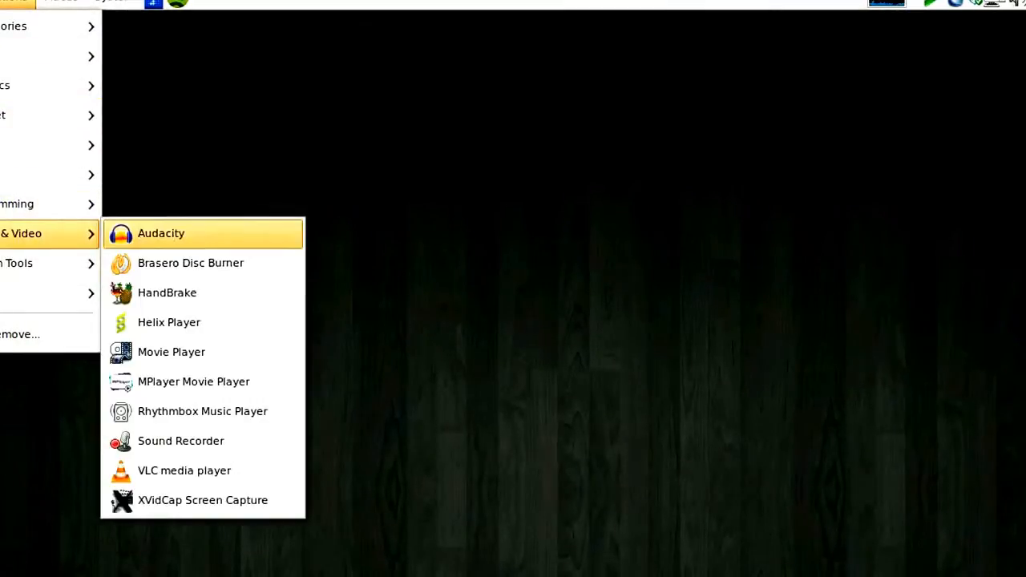
{"action": "left_click", "coordinate": [199, 293]}
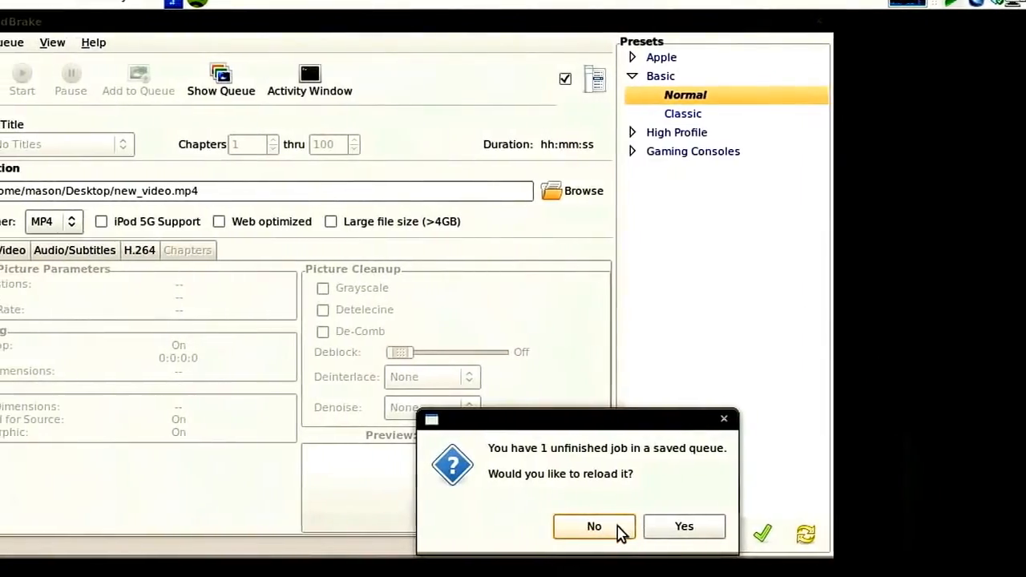
{"action": "left_click", "coordinate": [622, 526]}
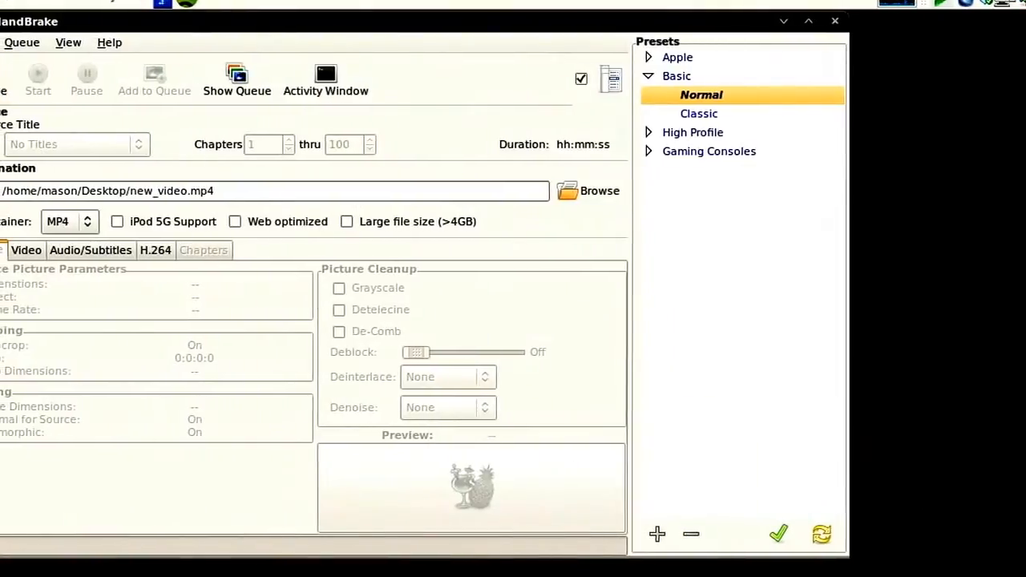
- Clear the destination file path and load MVI_1872.AVI from the Desktop folder as the source video
{"action": "triple_click", "coordinate": [260, 189]}
{"action": "key", "text": "BackSpace"}
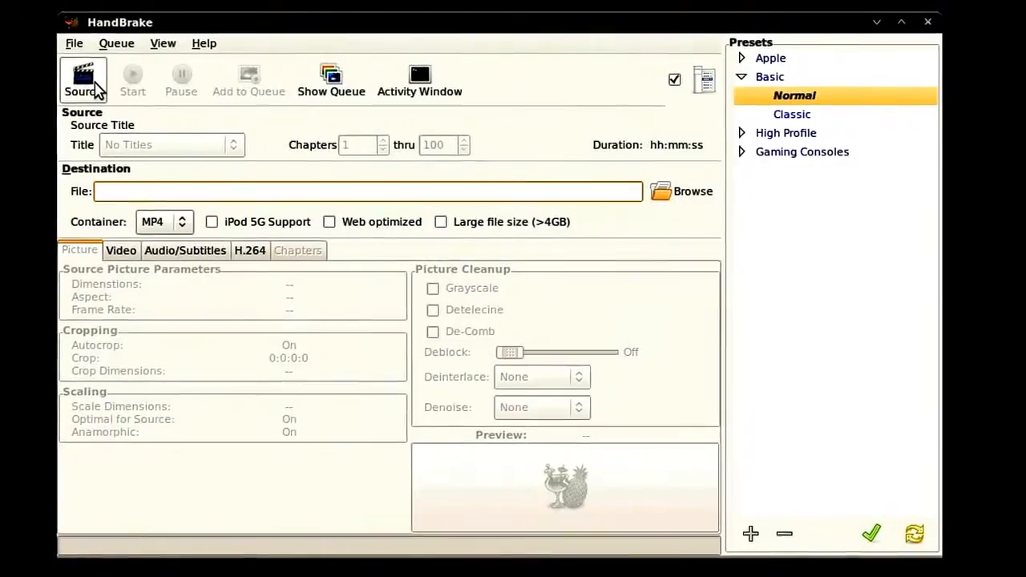
{"action": "left_click", "coordinate": [93, 85]}
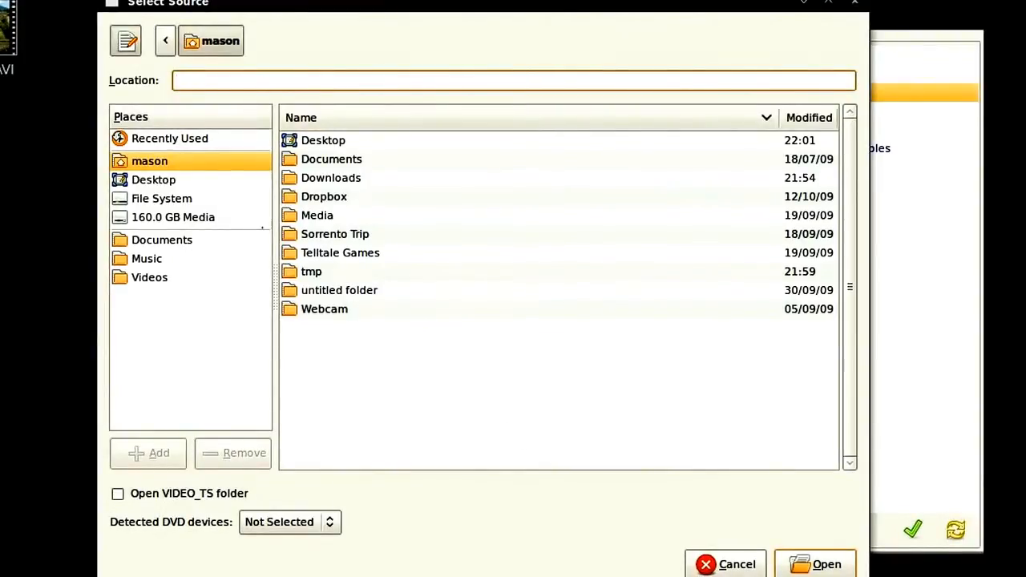
{"action": "left_click", "coordinate": [205, 184]}
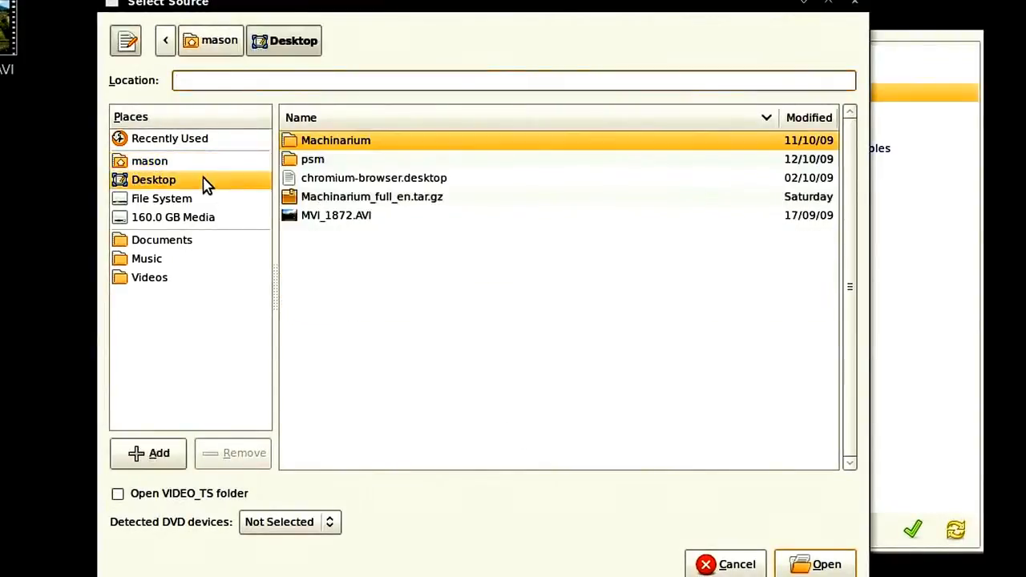
{"action": "left_click", "coordinate": [360, 219]}
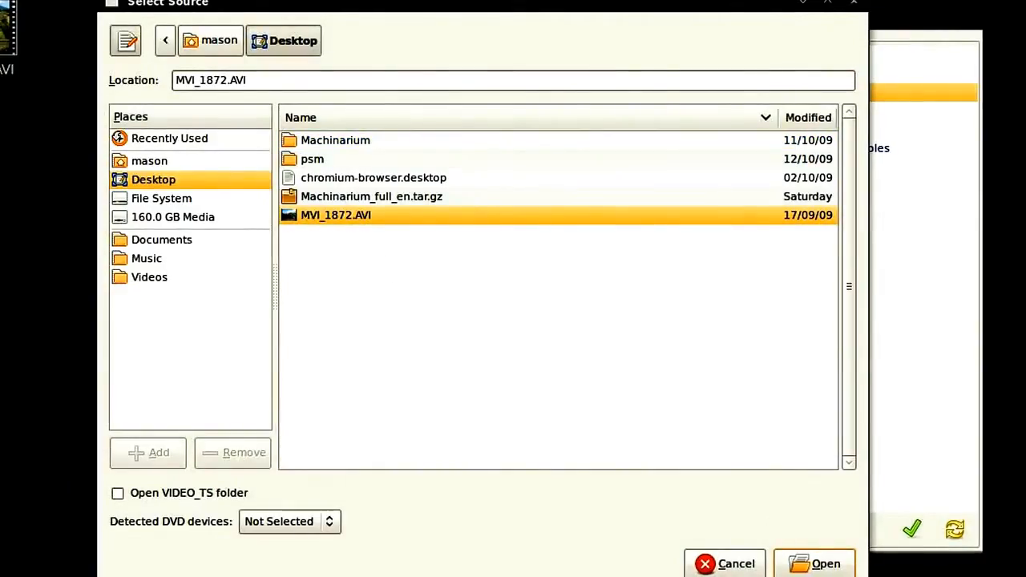
{"action": "left_click", "coordinate": [814, 565]}
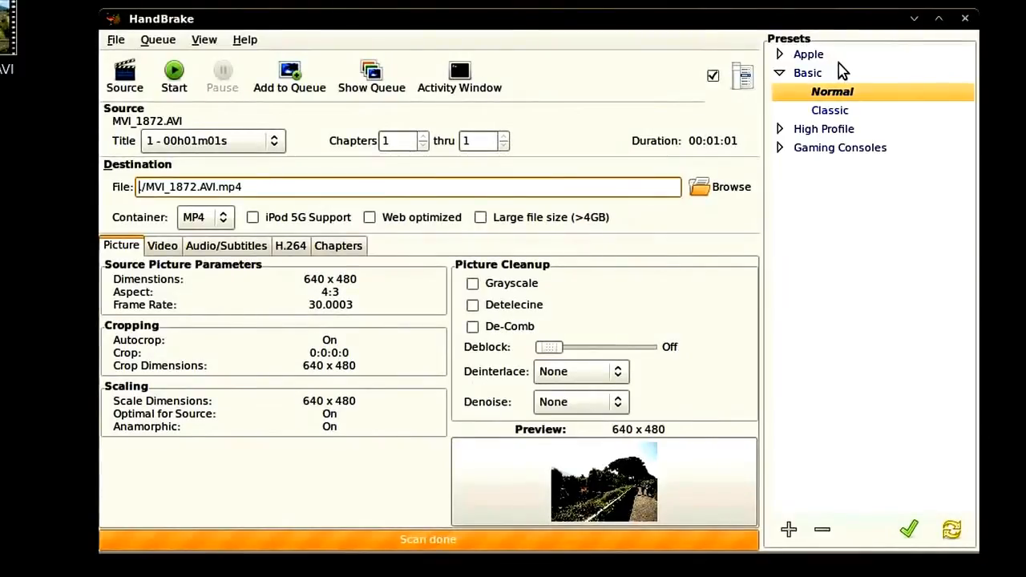
- Examine the presets in the Gaming Consoles and Apple groups, collapsing each group again
{"action": "left_click", "coordinate": [781, 149]}
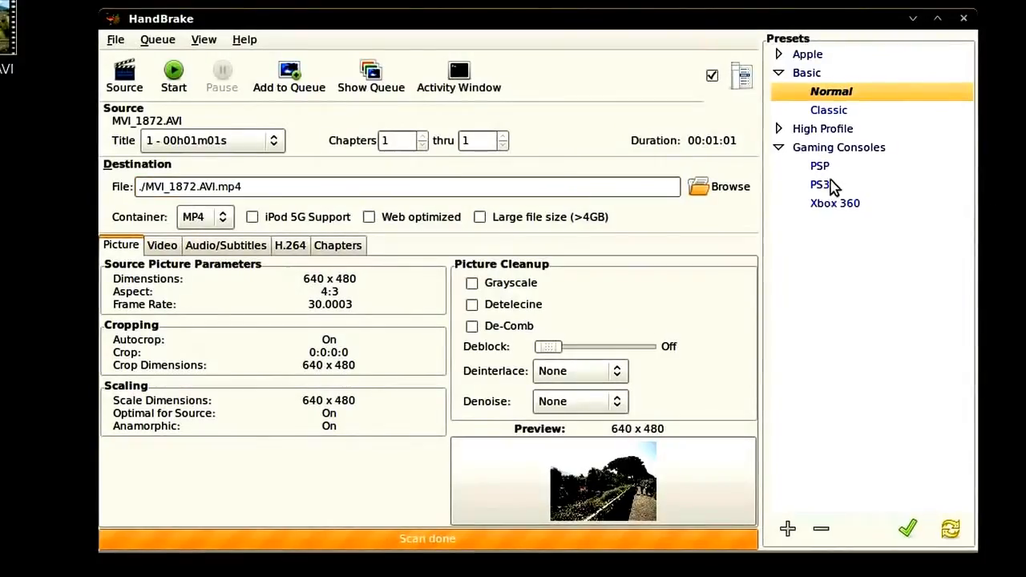
{"action": "left_click", "coordinate": [778, 148]}
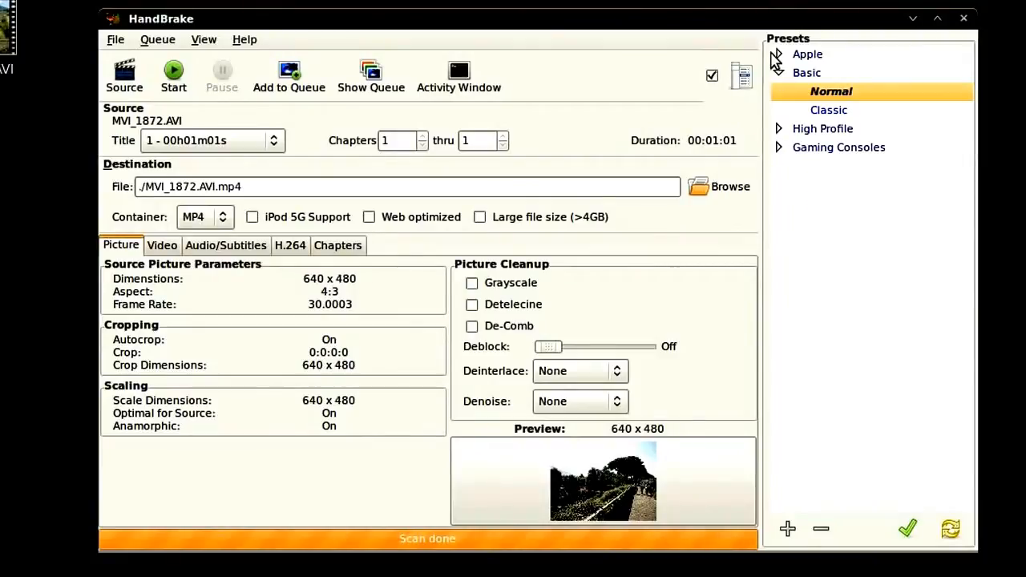
{"action": "left_click", "coordinate": [779, 55]}
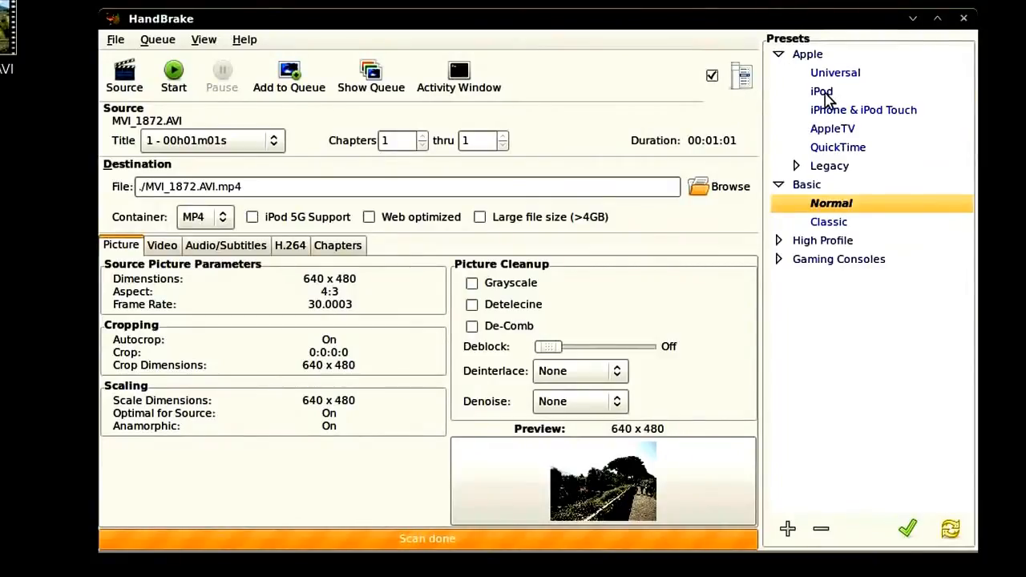
{"action": "left_click", "coordinate": [778, 54]}
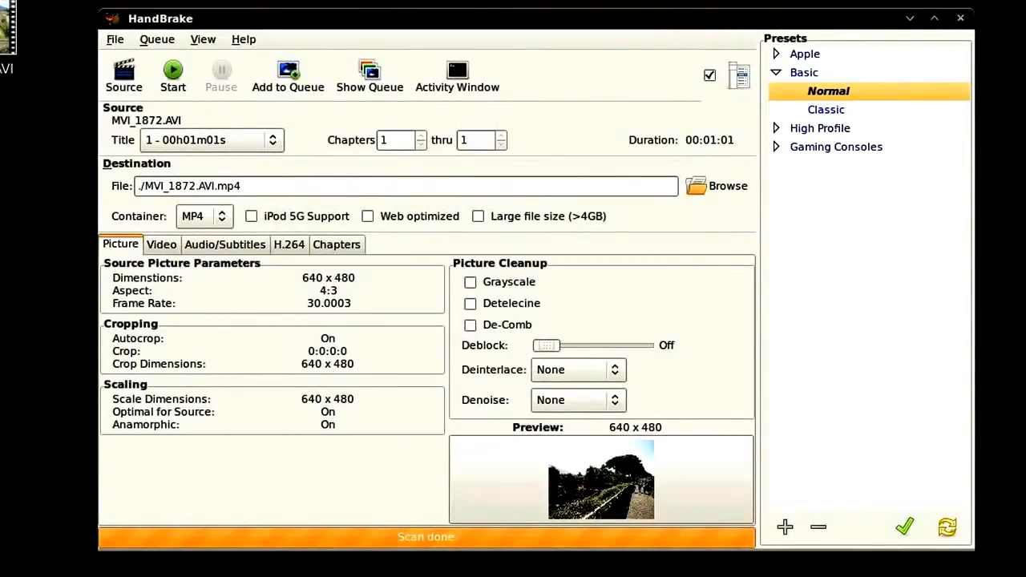
- Set the output destination to the Desktop folder with the file name smaller_video.mp4
{"action": "left_click", "coordinate": [722, 191]}
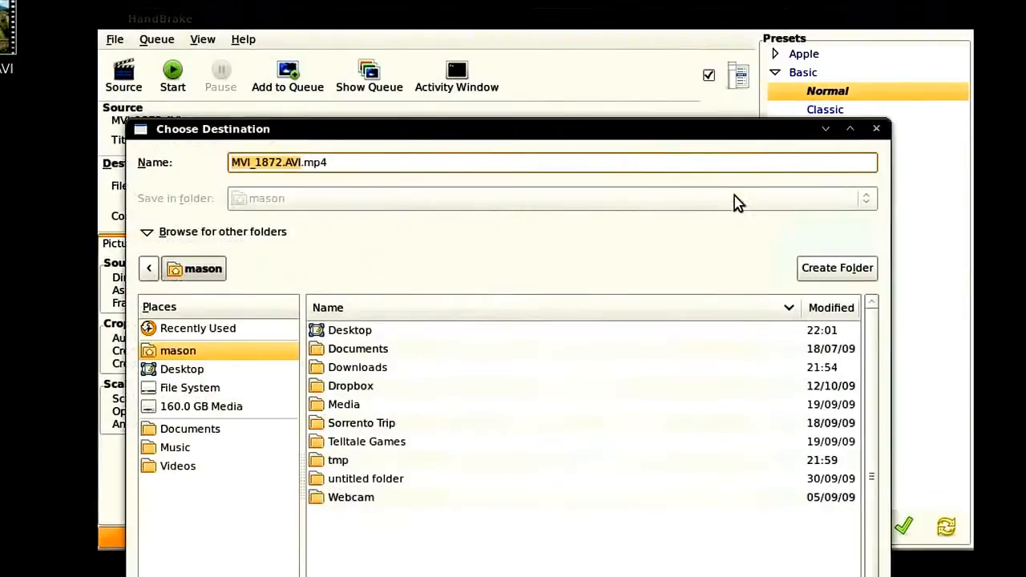
{"action": "double_click", "coordinate": [353, 332]}
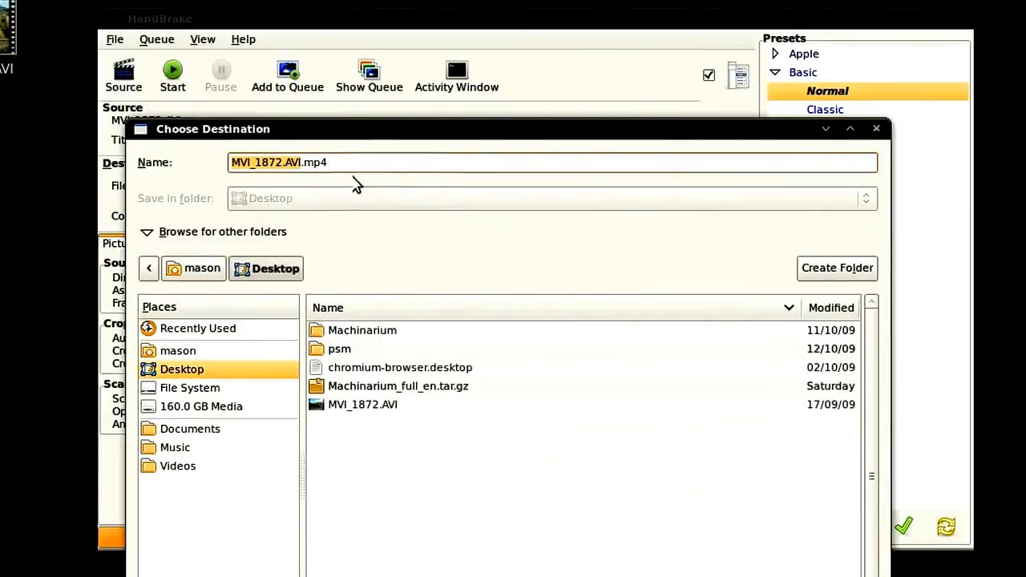
{"action": "left_click", "coordinate": [307, 162]}
{"action": "left_click_drag", "start_coordinate": [301, 162], "coordinate": [230, 162]}
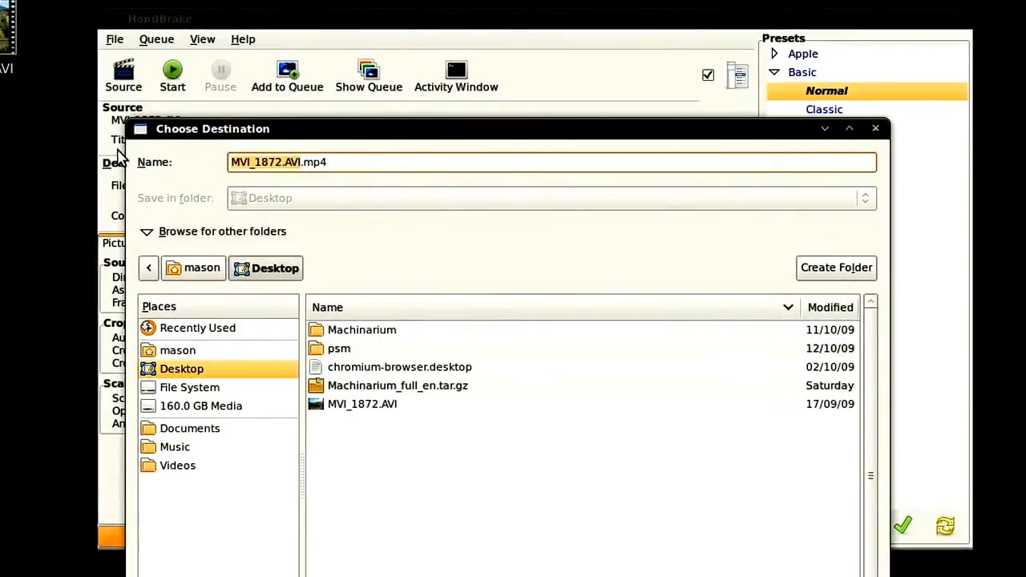
{"action": "type", "text": "smaller_"}
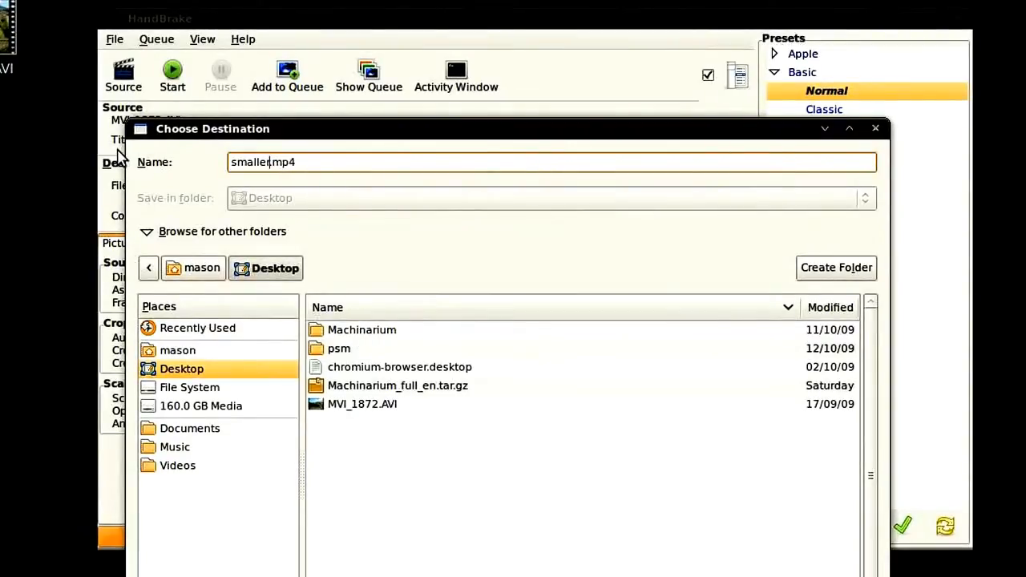
{"action": "type", "text": "video"}
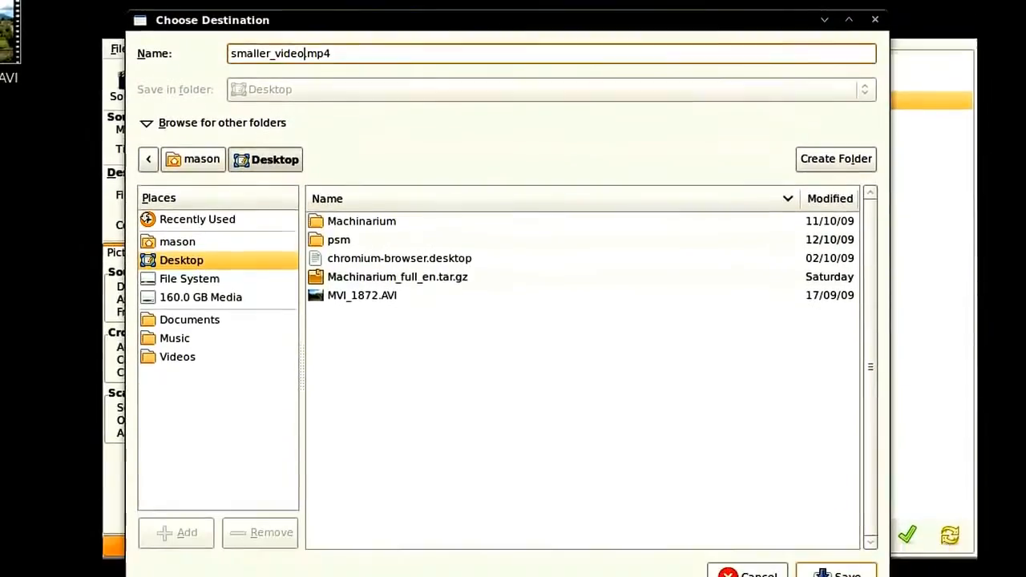
{"action": "left_click", "coordinate": [830, 571]}
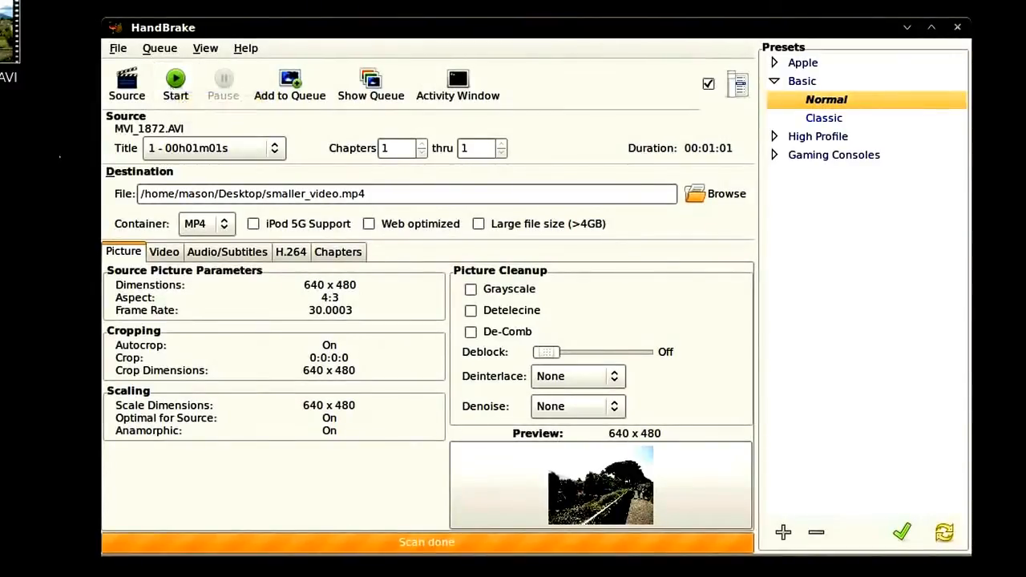
- Start encoding the video with the Normal preset and select the original AVI file on the desktop
{"action": "left_click", "coordinate": [178, 90]}
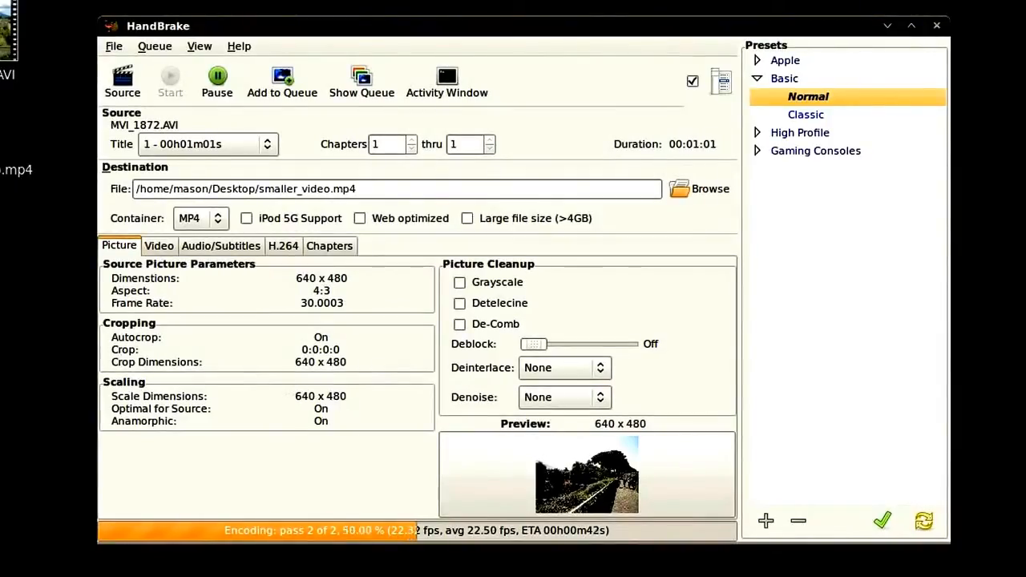
{"action": "left_click", "coordinate": [12, 42]}
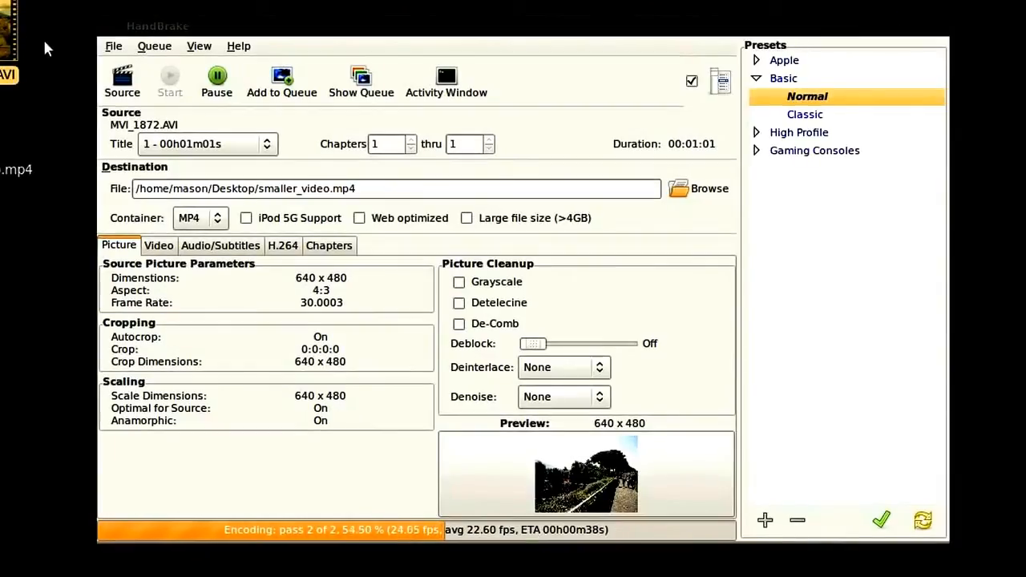
- Check the file size and type of MVI_1872.AVI in its desktop file properties, and close the properties afterward
{"action": "right_click", "coordinate": [2, 48]}
{"action": "left_click", "coordinate": [94, 373]}
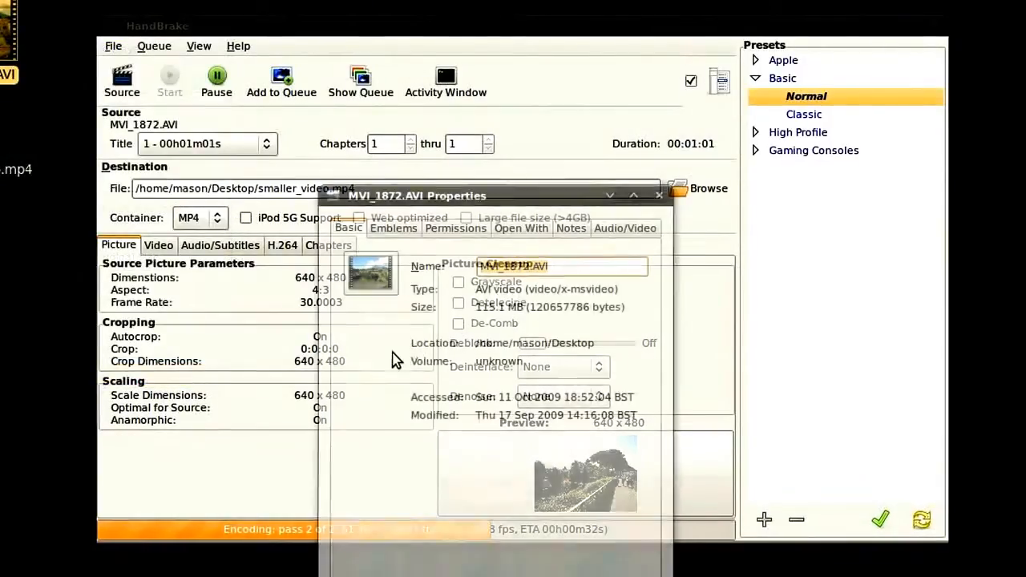
{"action": "left_click_drag", "start_coordinate": [476, 198], "coordinate": [456, 145]}
{"action": "left_click_drag", "start_coordinate": [460, 251], "coordinate": [486, 252]}
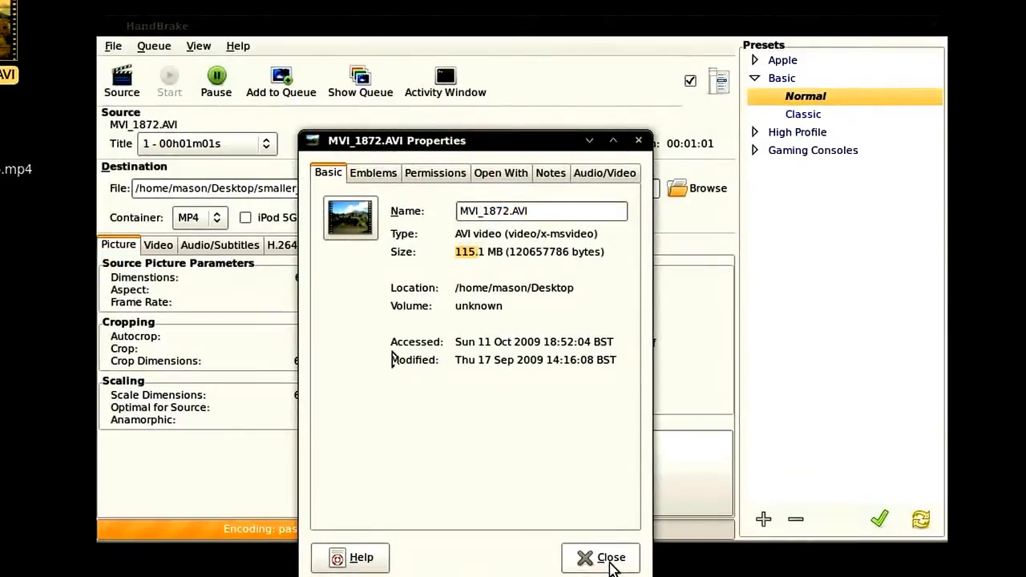
{"action": "left_click_drag", "start_coordinate": [546, 234], "coordinate": [576, 235]}
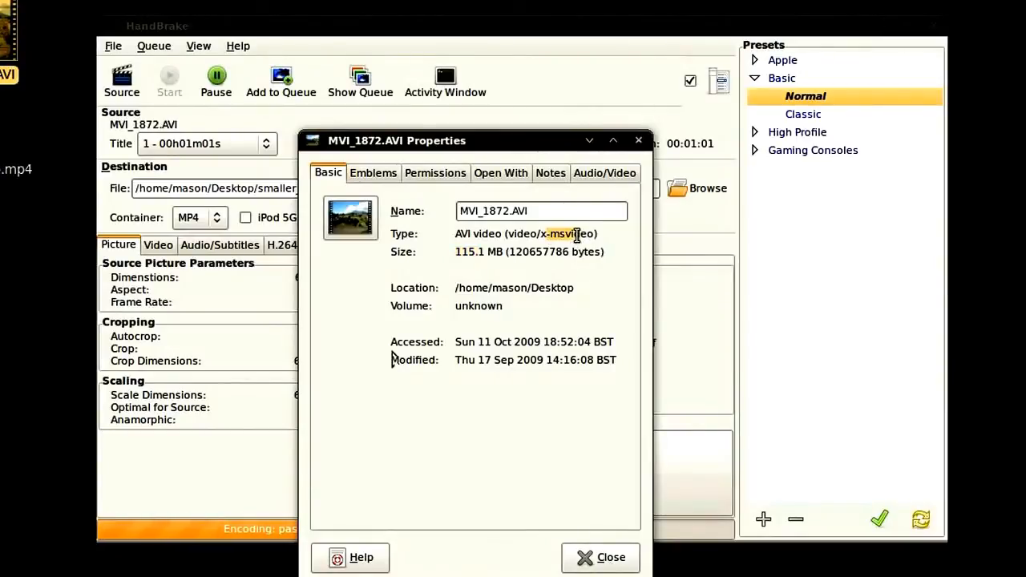
{"action": "left_click", "coordinate": [593, 559]}
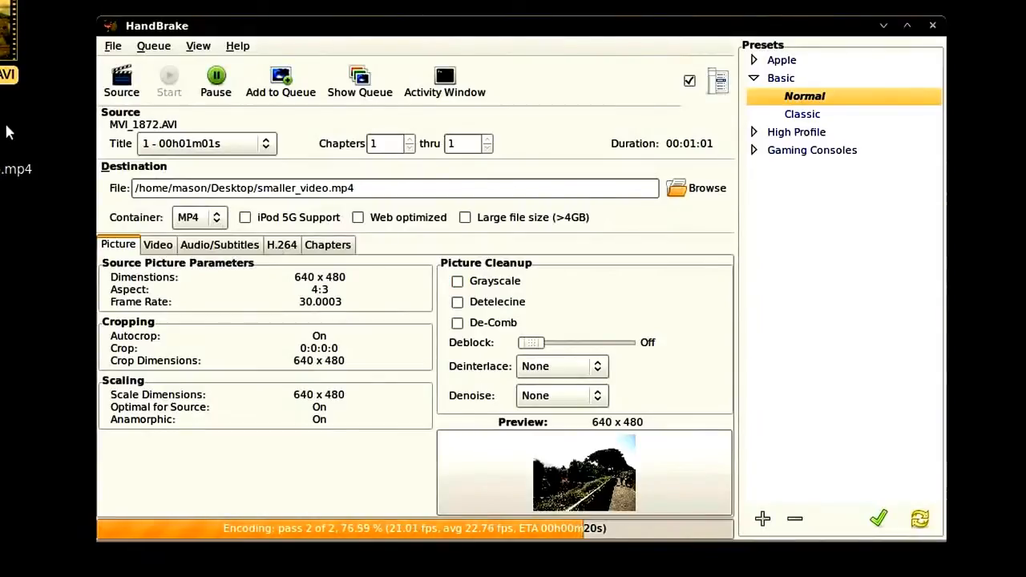
- Deselect the AVI file on the desktop, let the encoding finish, and bring up HandBrake's file commands
{"action": "left_click", "coordinate": [29, 189]}
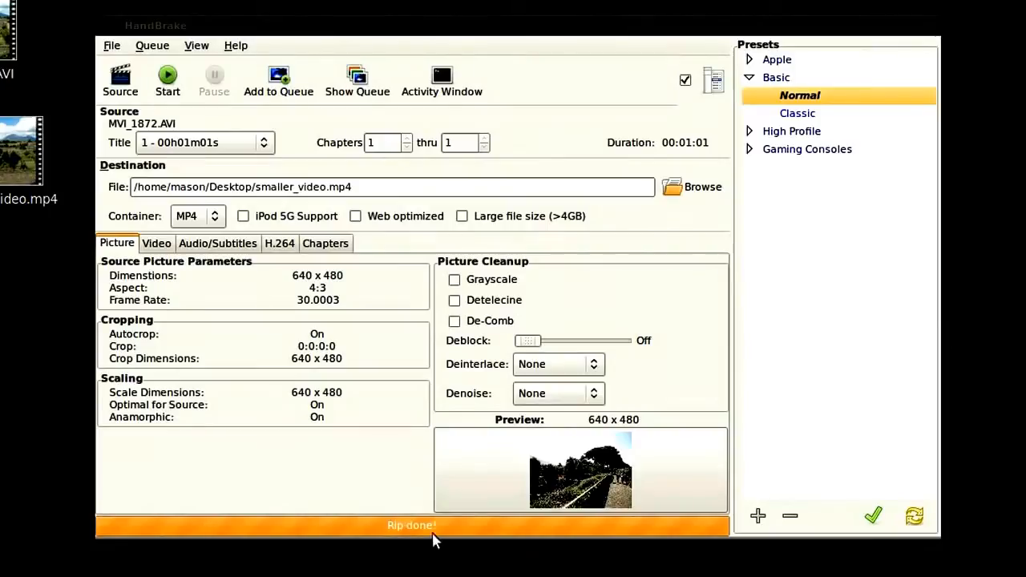
{"action": "left_click", "coordinate": [112, 46]}
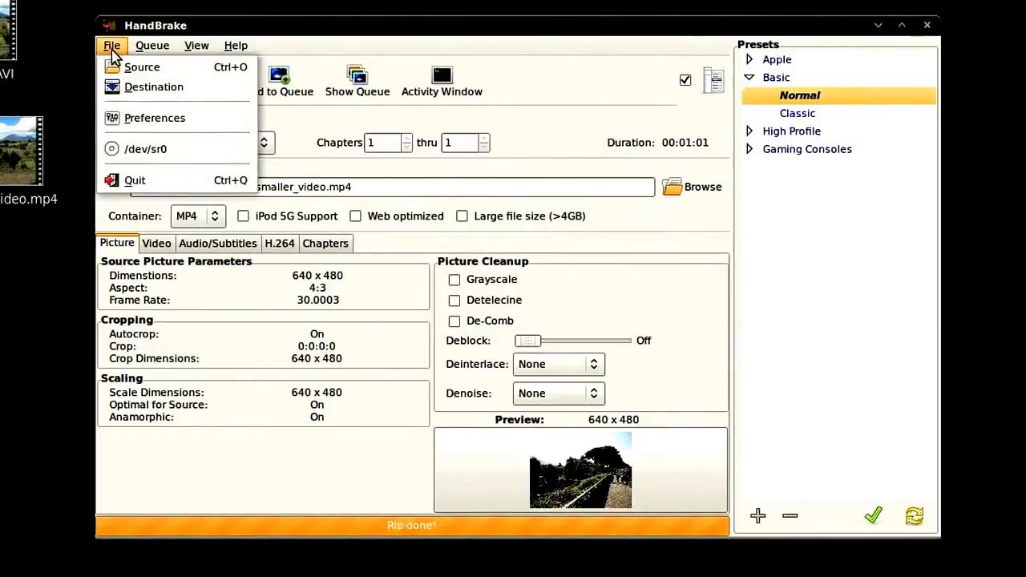